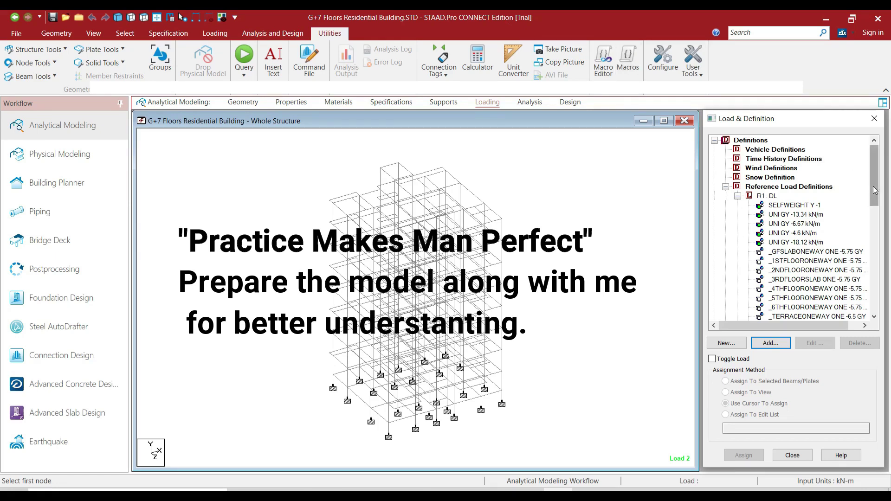
Start a new seismic definition under Seismic Definitions with the code type Indian:IS 1893 (Part 1):2016
mouse_move(873, 186)
left_mouse_down()
mouse_move(872, 288)
mouse_move(876, 188)
left_mouse_up()
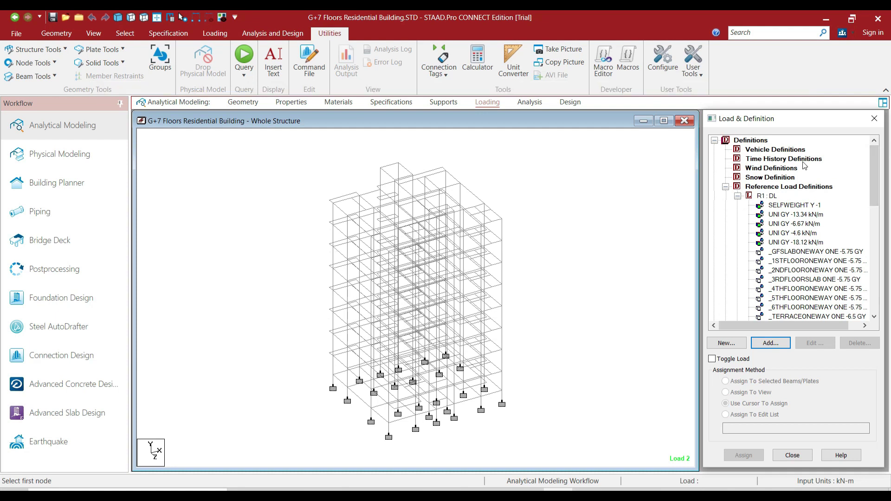
left_click(758, 141)
left_click_drag(873, 178, 874, 292)
left_click(785, 274)
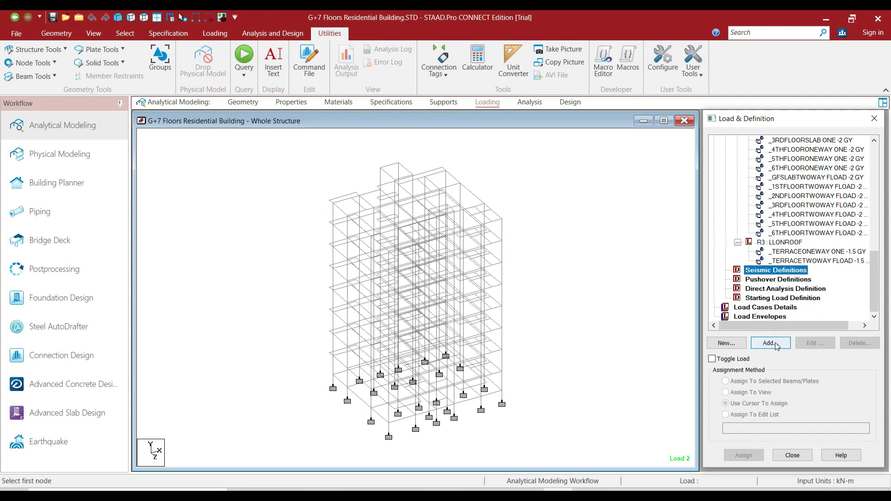
left_click(775, 344)
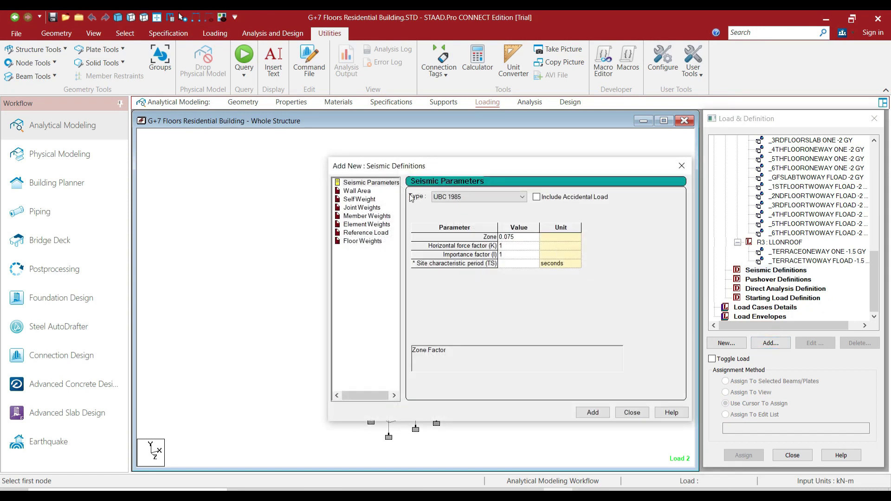
left_click(463, 197)
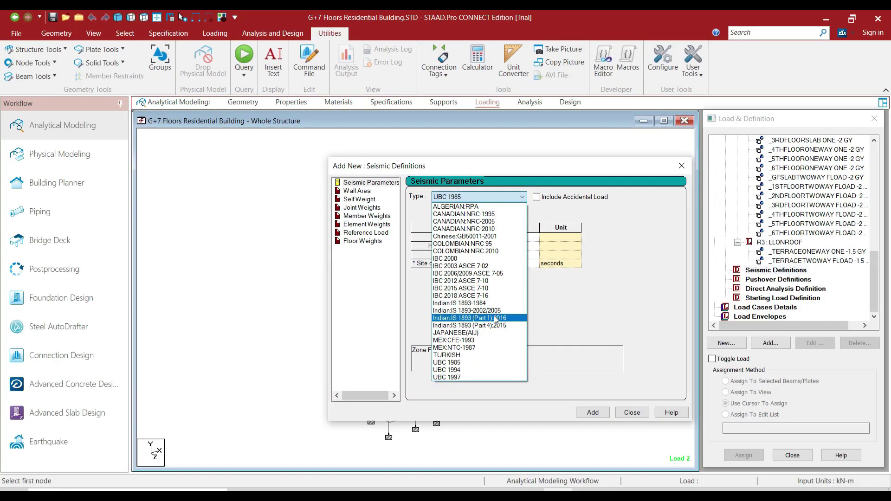
left_click(496, 318)
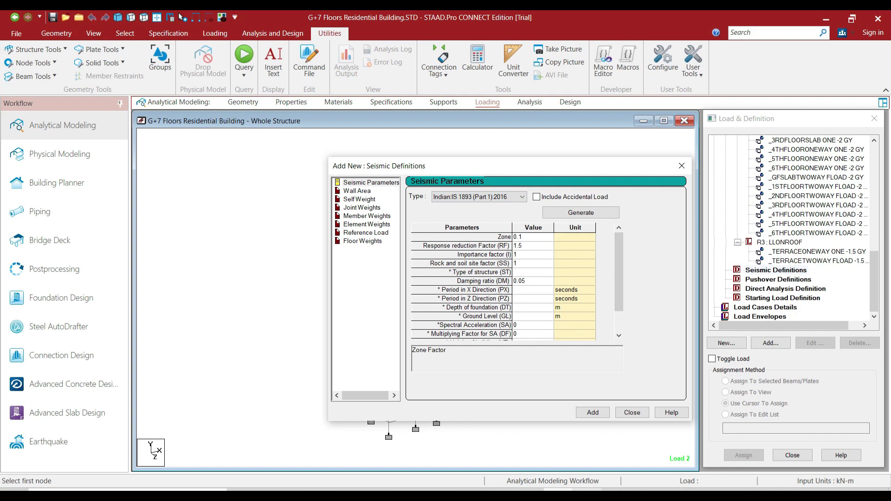
Switch to the IS 1893 Part 1 - 2016 PDF in Adobe Reader and examine the map of India's seismic zones
left_click(587, 446)
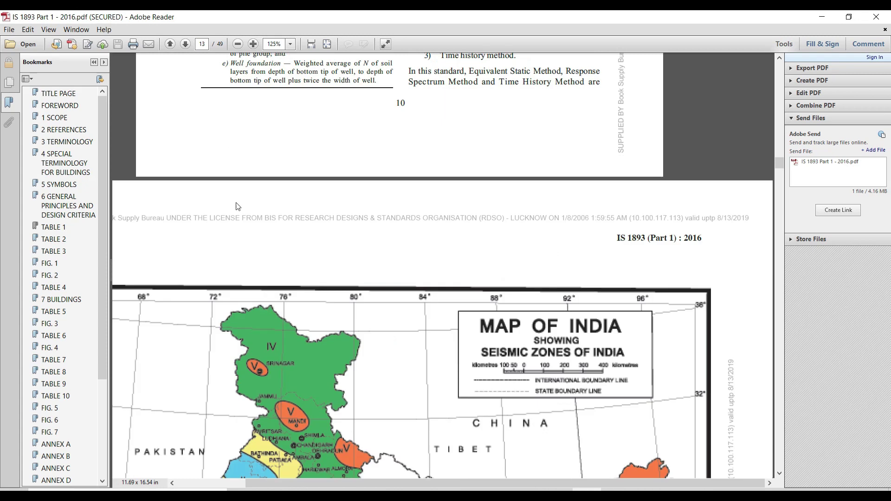
scroll(239, 204, "down", 3)
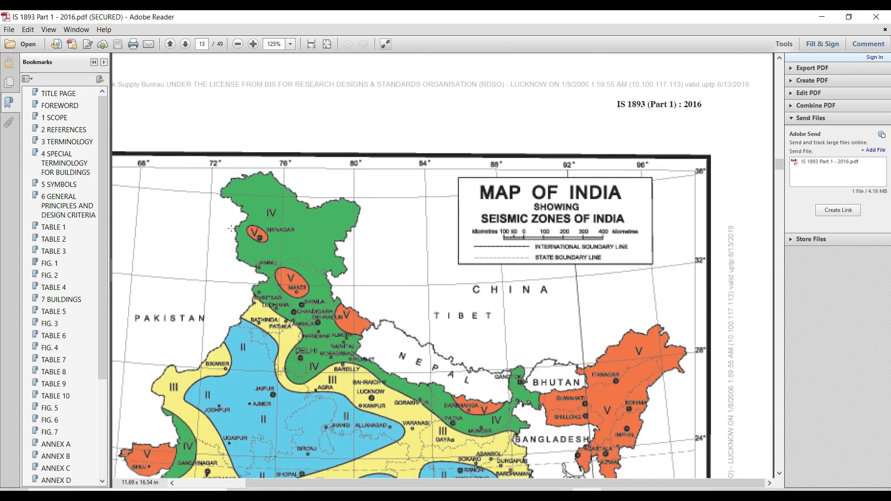
scroll(203, 223, "down", 2)
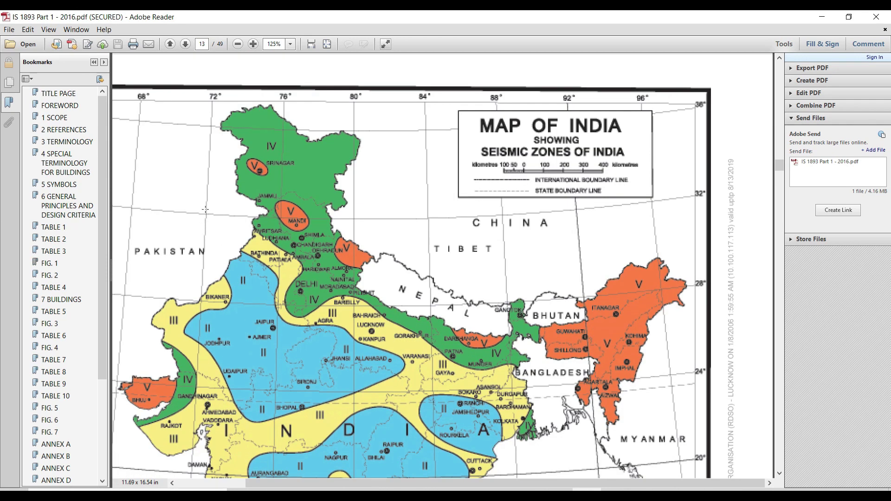
scroll(226, 210, "down", 20)
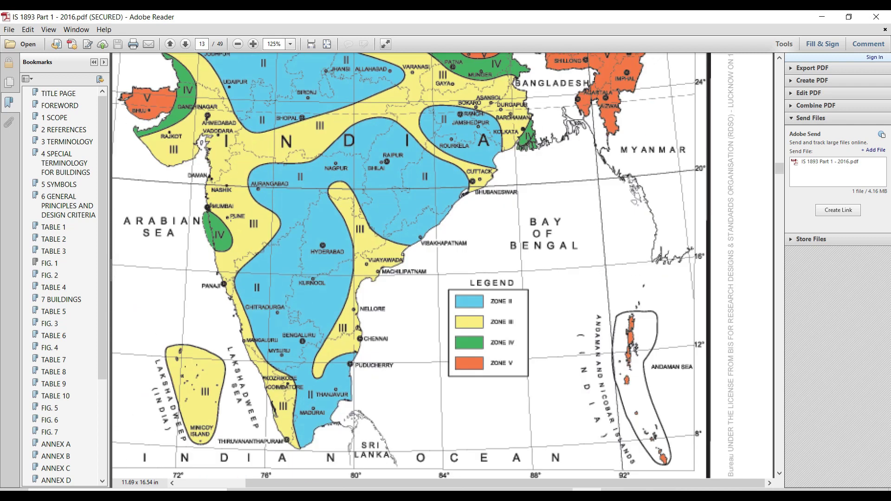
scroll(411, 288, "down", 4)
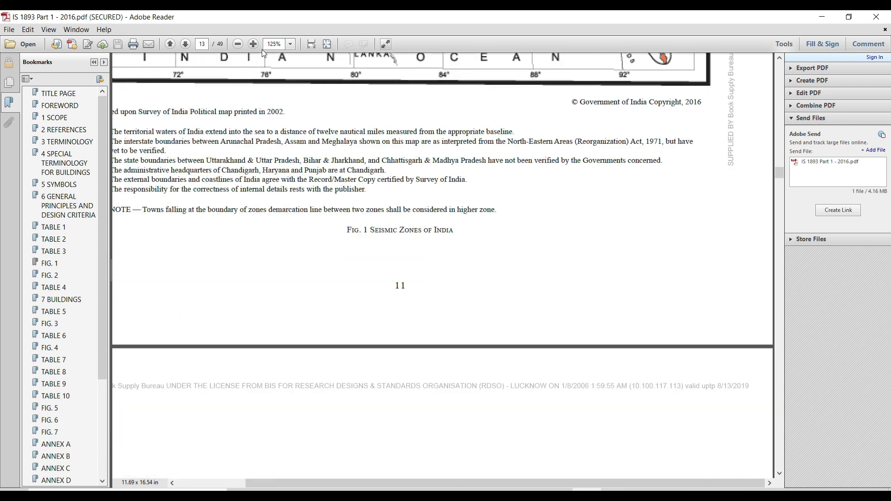
Go to page 21 of the PDF and read the importance factor and response reduction factor tables (Tables 8 and 9)
left_click(204, 44)
type("21")
key("Return")
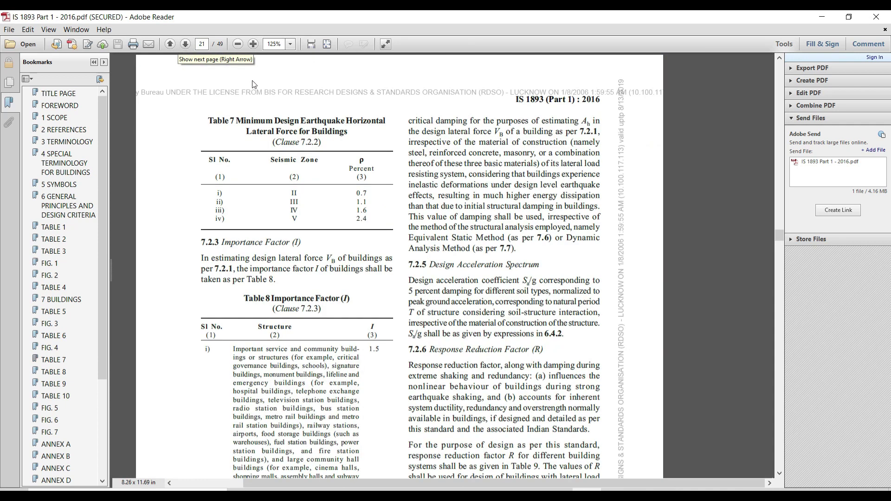
scroll(366, 320, "down", 1)
scroll(367, 320, "down", 3)
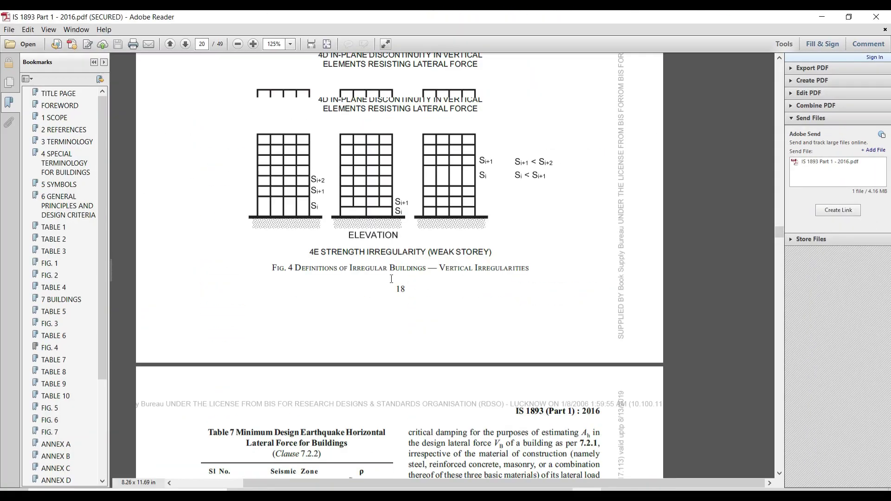
scroll(391, 279, "down", 20)
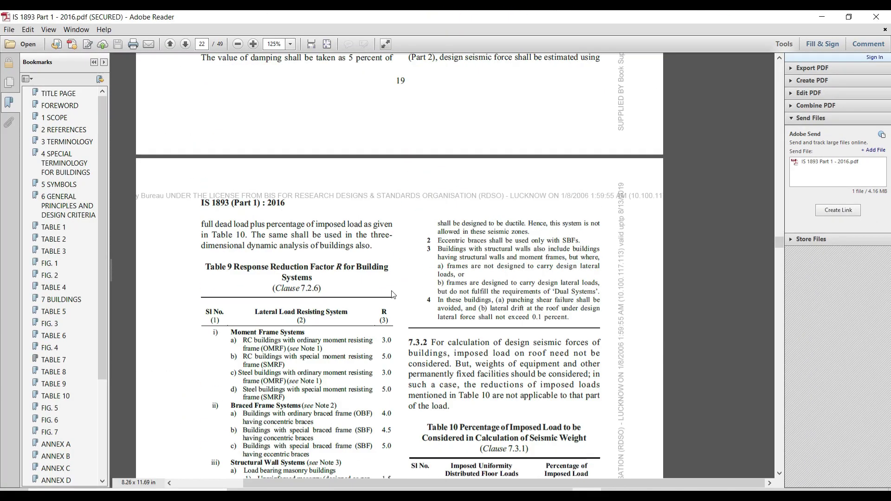
scroll(391, 290, "down", 5)
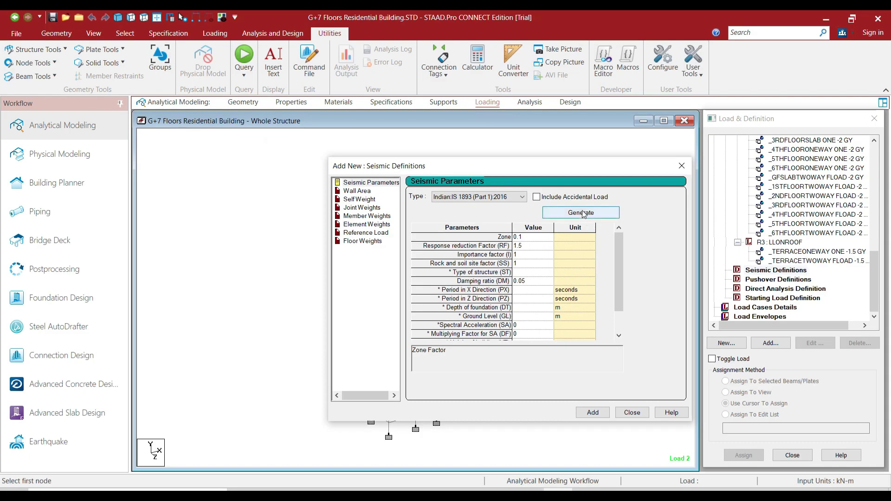
In STAAD.Pro's IS:1893 parameter generator, choose Ahmedabad as the city and RC buildings with Special Moment Resisting Frame for response reduction
left_click(571, 214)
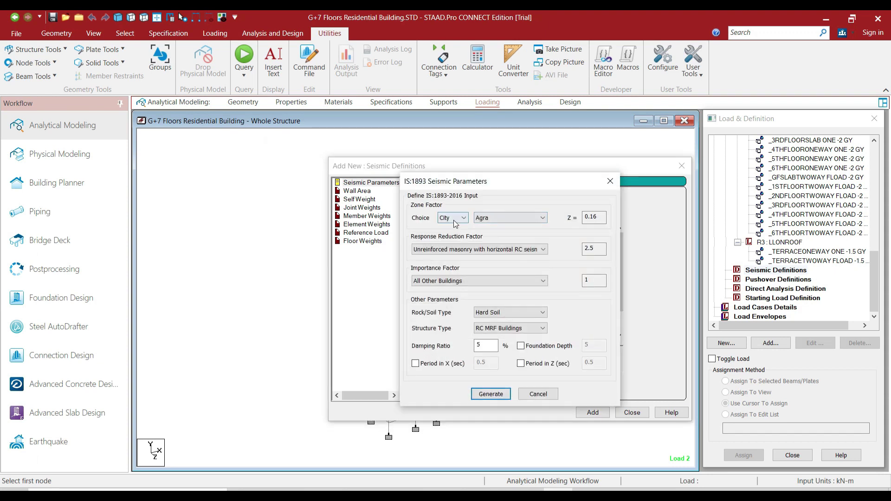
left_click(502, 219)
left_click(504, 235)
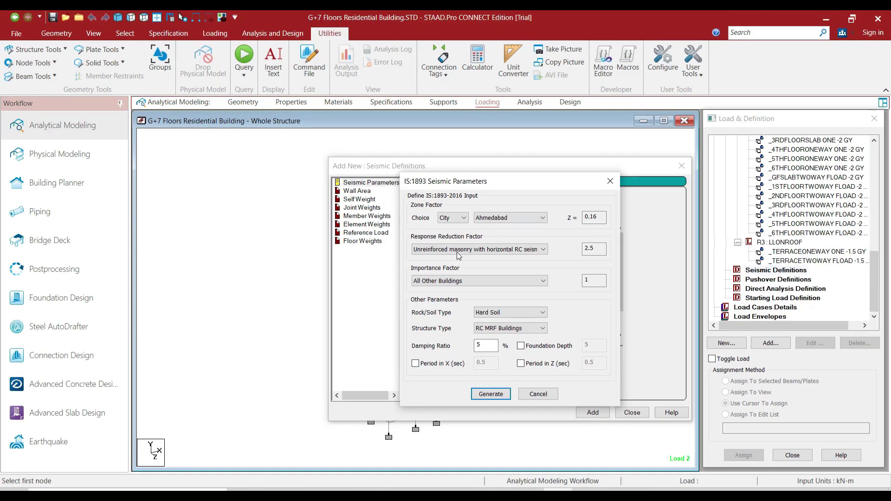
left_click(333, 274)
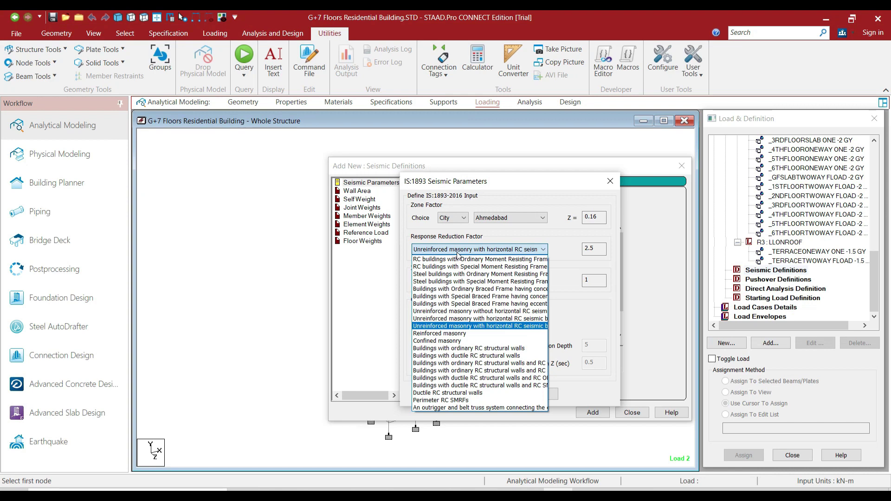
scroll(460, 262, "up", 1)
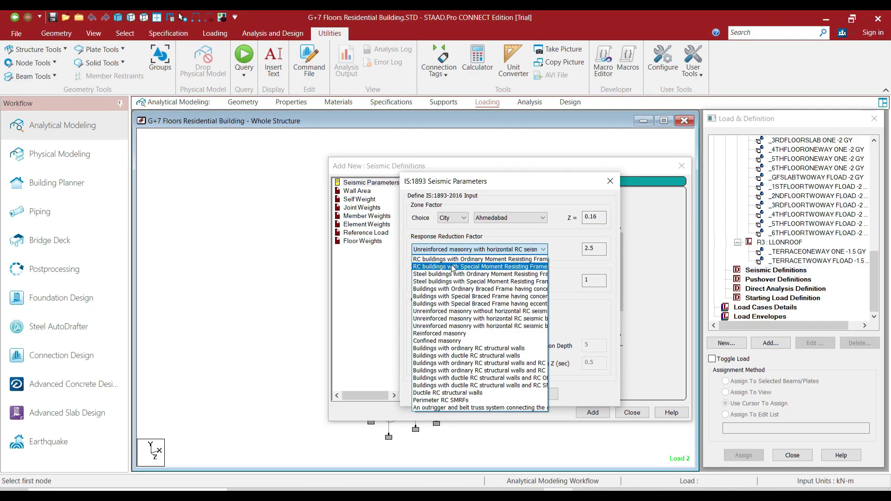
left_click(451, 269)
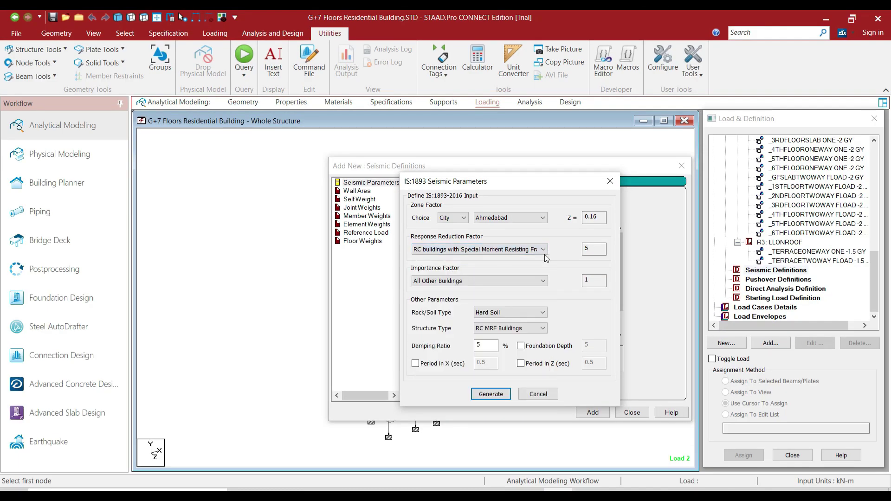
Keep the importance factor at All Other Buildings and set the rock/soil type to Medium Soil
left_click(442, 281)
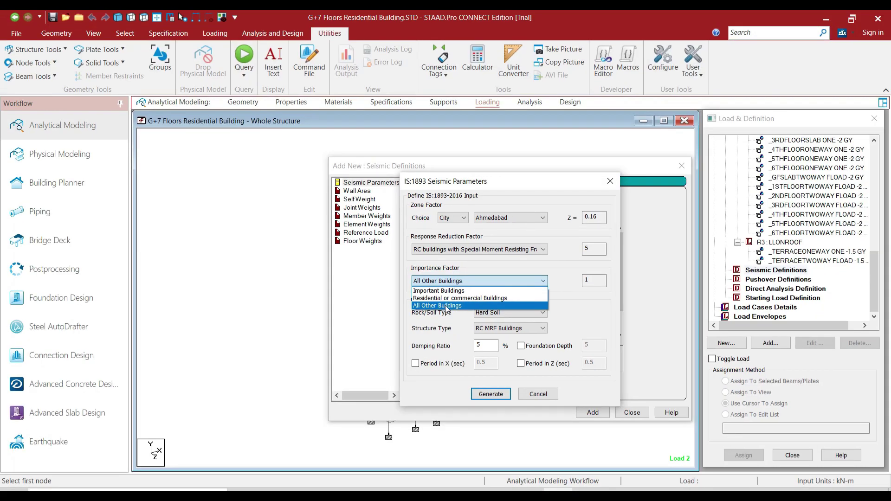
left_click(446, 306)
left_click(495, 313)
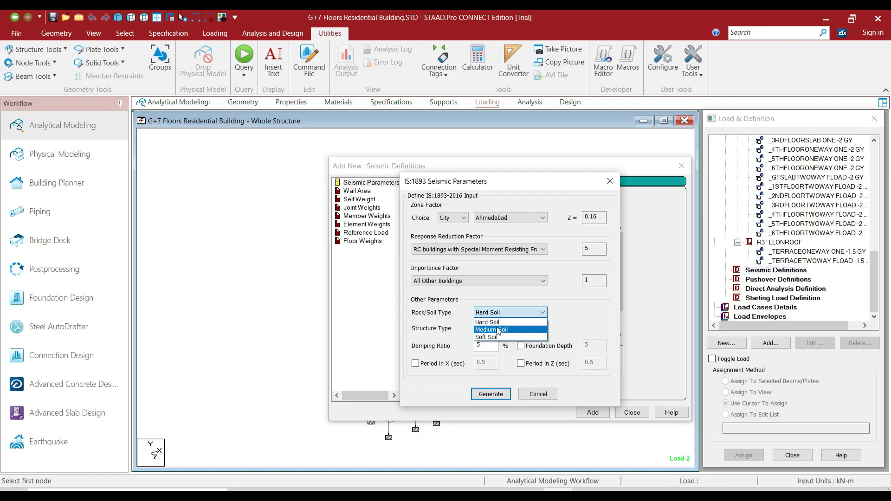
left_click(498, 329)
left_click(499, 330)
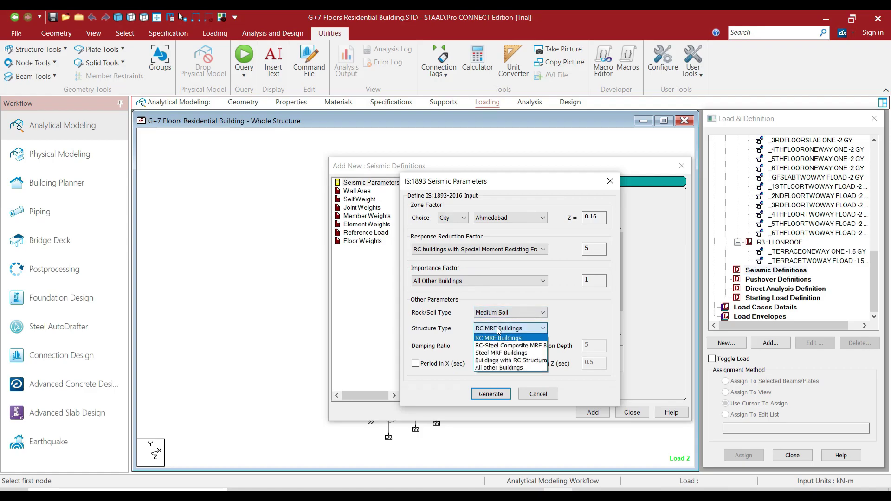
left_click(498, 330)
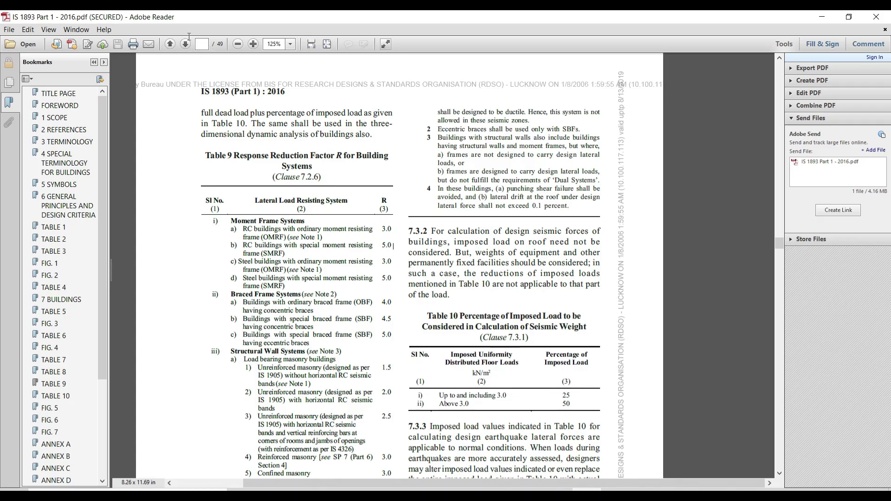
Go to page 23 of the IS 1893 PDF and read the natural period formulas for bare MRF, RC structural wall and all other buildings
left_click(202, 44)
type("23")
key("Return")
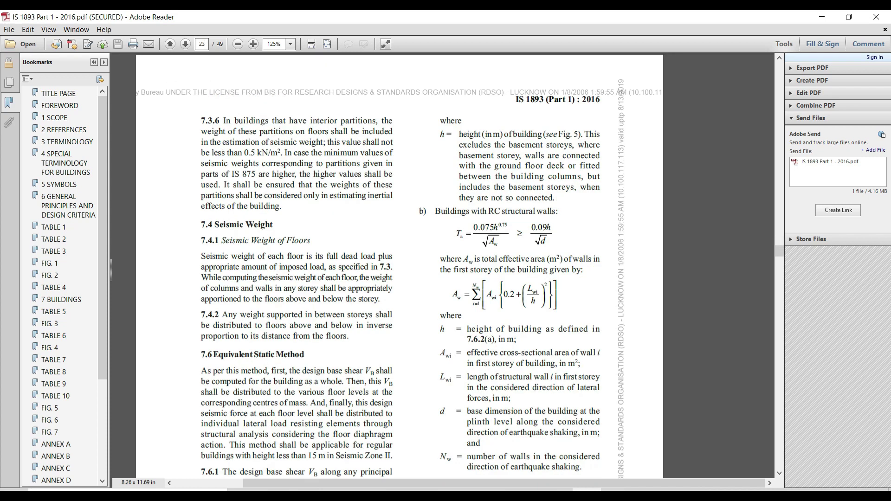
scroll(318, 323, "down", 3)
scroll(318, 323, "down", 3)
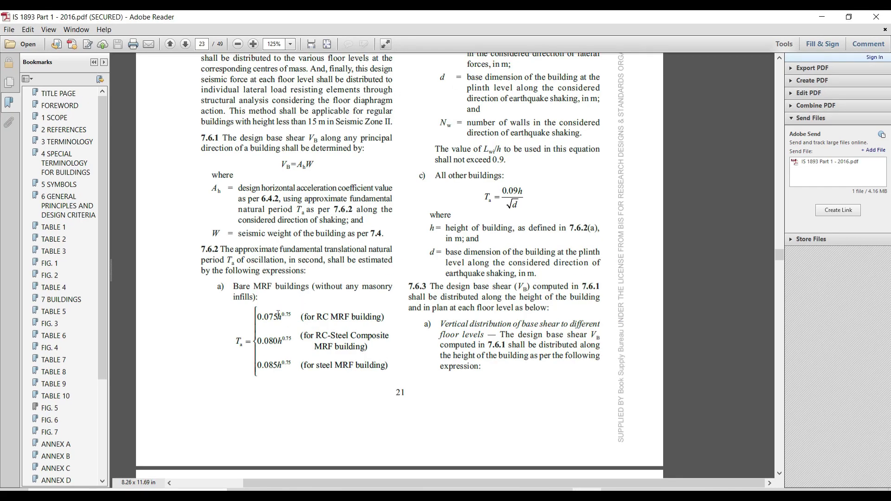
left_click_drag(219, 290, 259, 299)
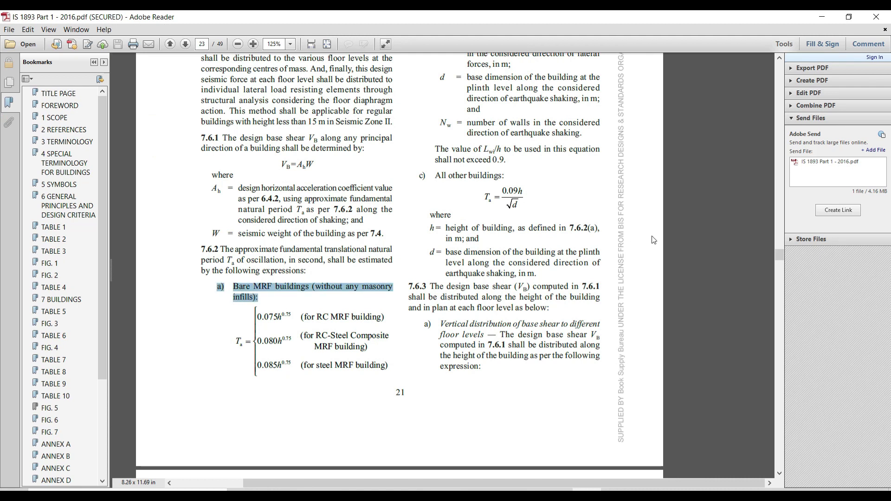
left_click(639, 242)
scroll(638, 242, "up", 10)
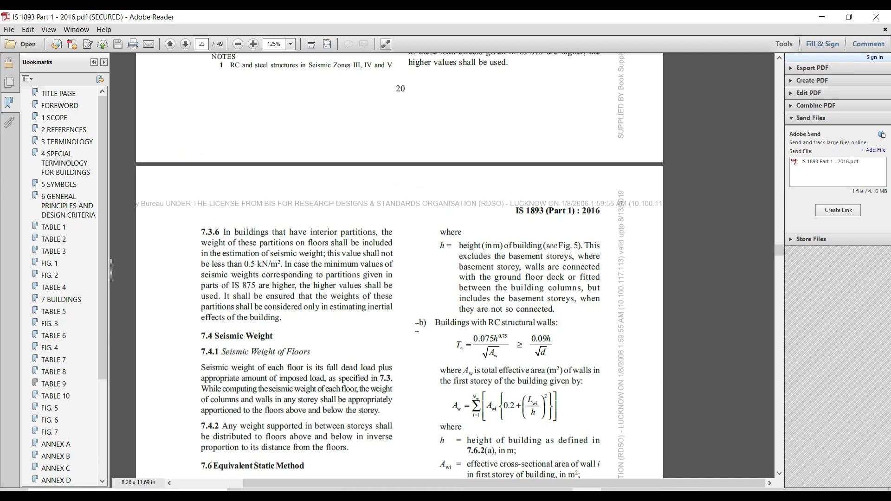
left_click_drag(417, 326, 628, 343)
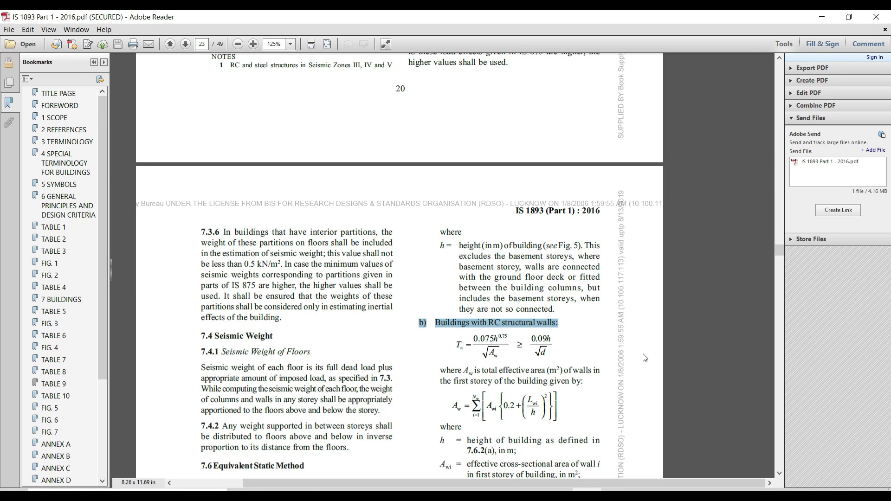
left_click(645, 355)
scroll(482, 338, "down", 10)
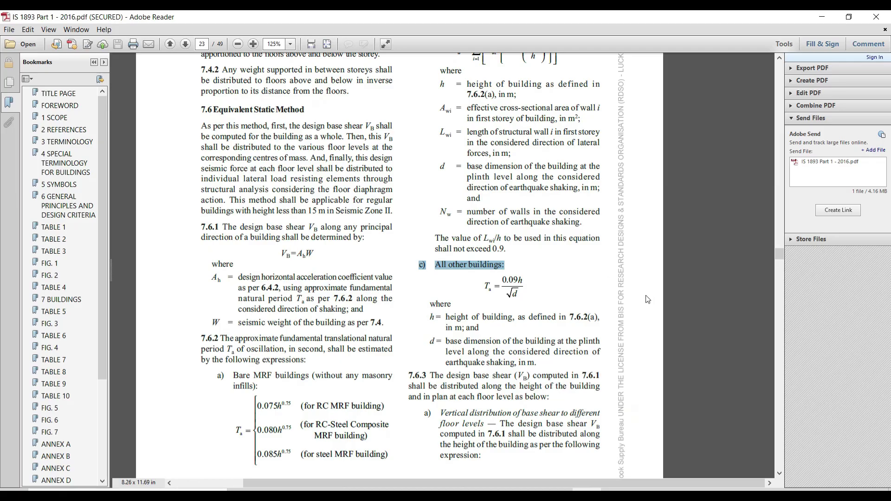
Back in STAAD.Pro, set the structure type to All other Buildings and generate the seismic parameters
key("alt+Tab")
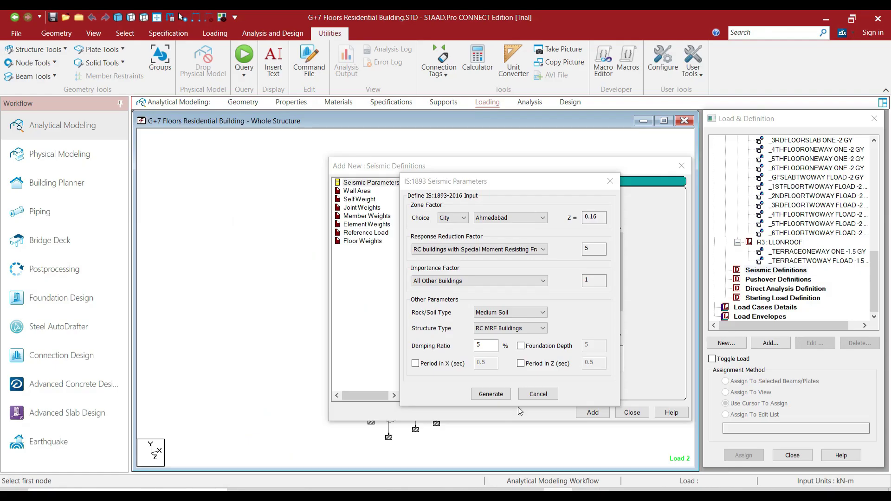
left_click(526, 329)
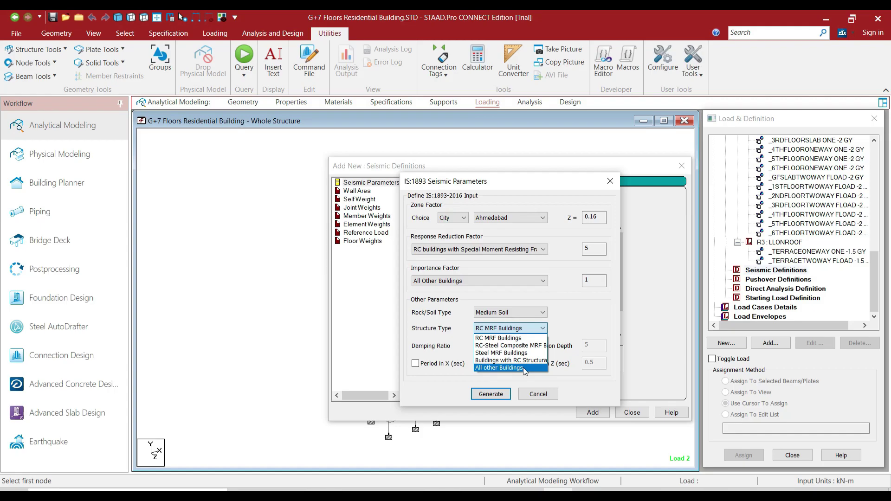
left_click(522, 368)
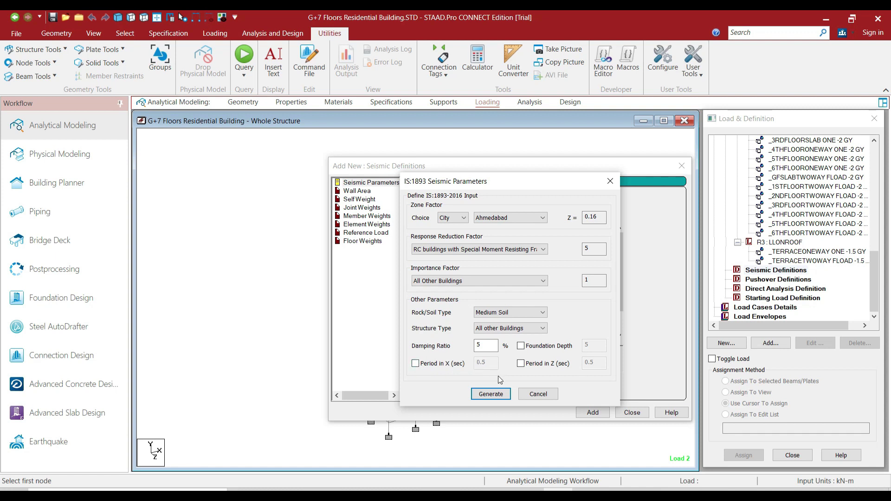
left_click(496, 395)
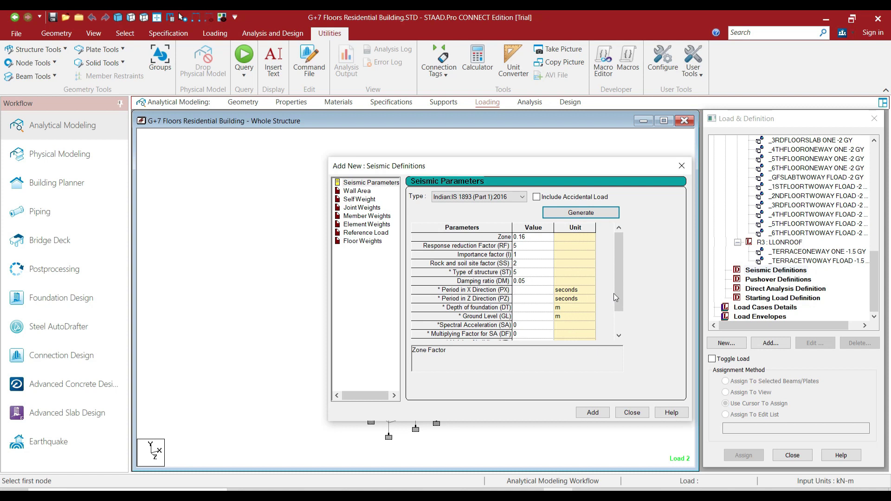
Measure the building height between the base-level and roof corner nodes, and set Height of building (HT) to 26.365 m
left_click_drag(618, 283, 619, 311)
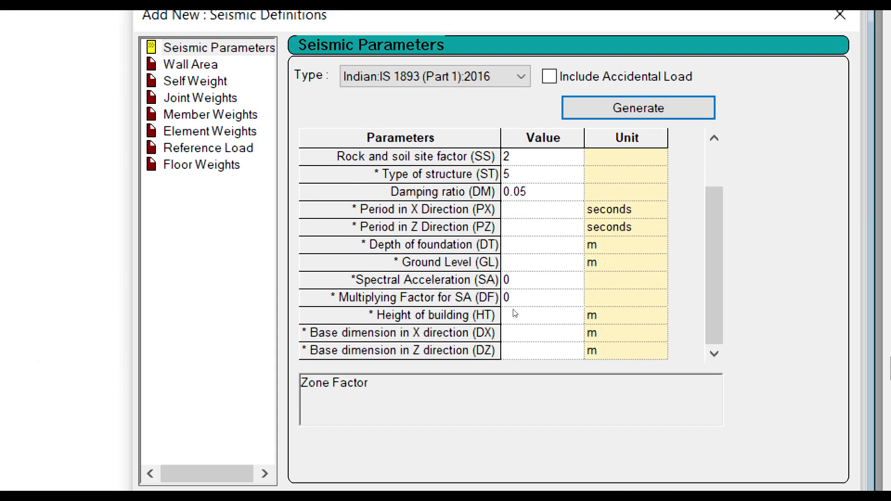
left_click(527, 317)
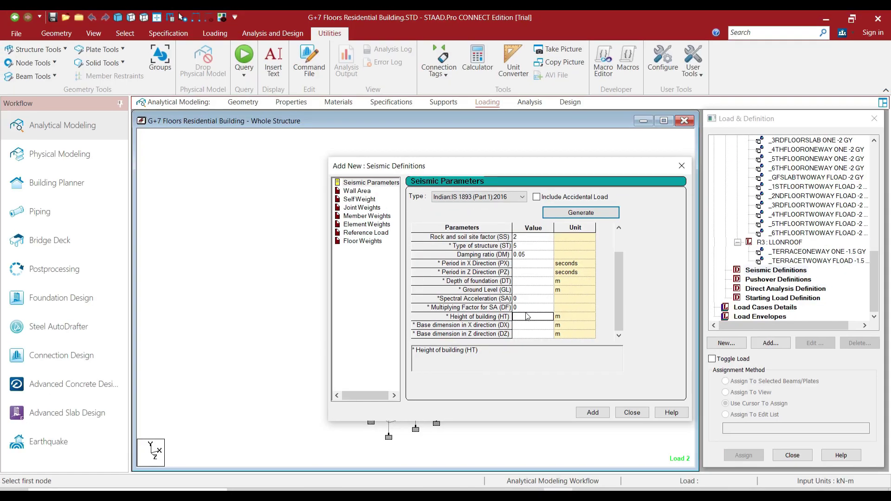
left_click_drag(493, 167, 722, 191)
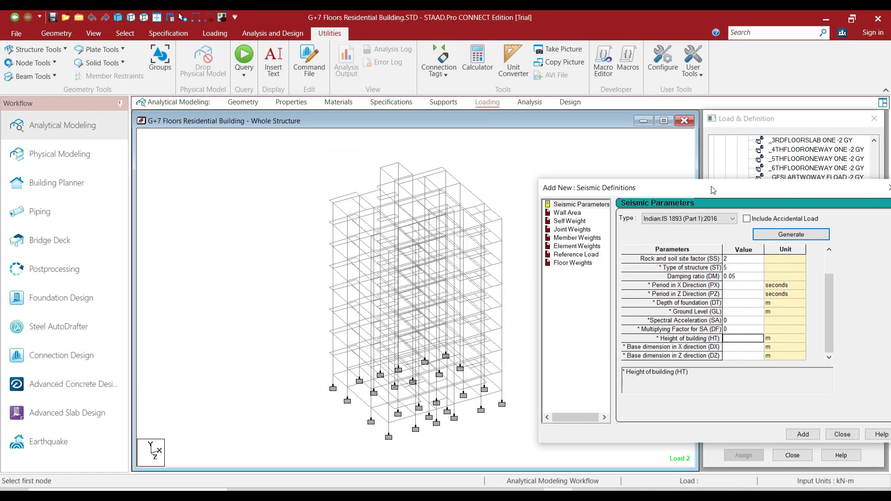
left_click(197, 18)
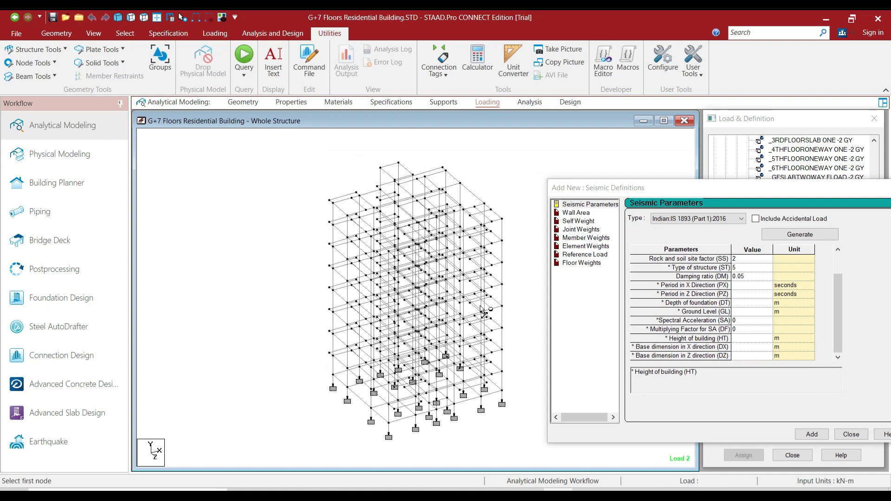
left_click(502, 390)
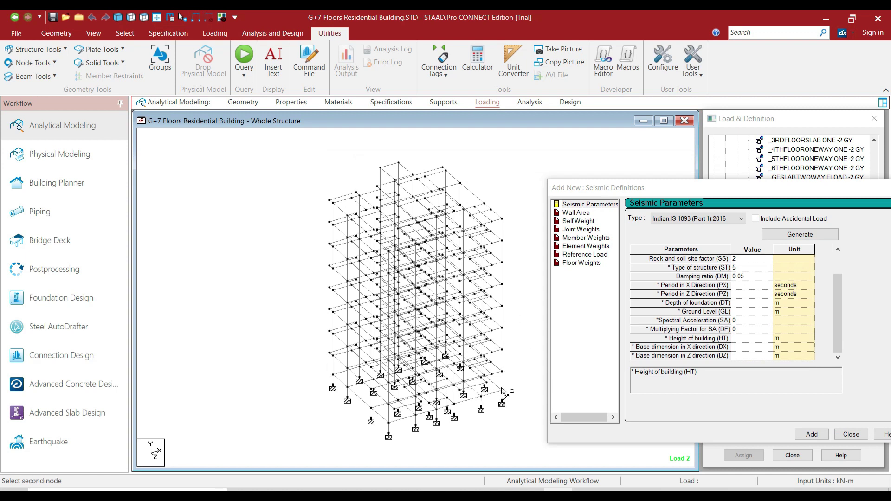
left_click(502, 219)
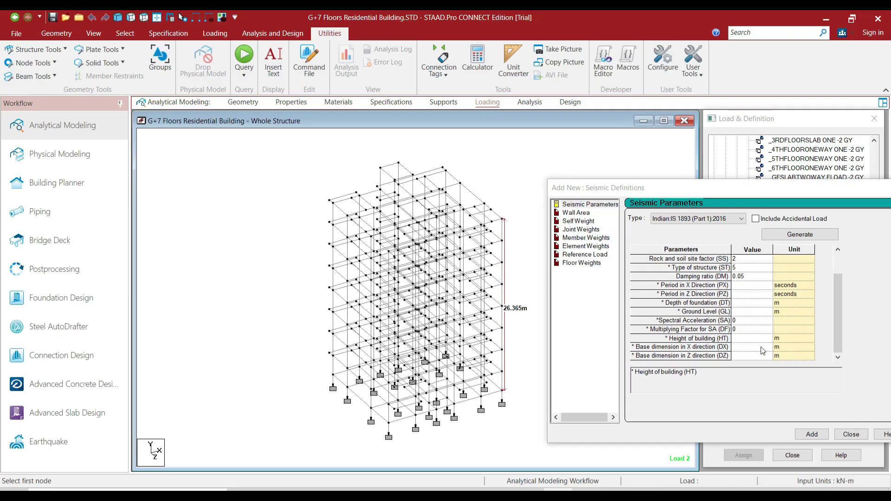
left_click(757, 339)
type("26.365")
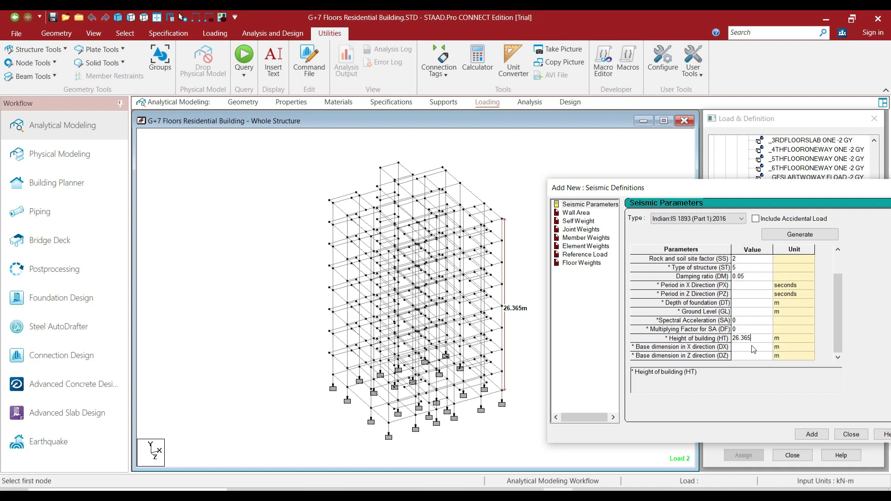
Measure the building's base edge along X between its corner nodes and set the X base dimension (DX) to 17.374 m
left_click(753, 347)
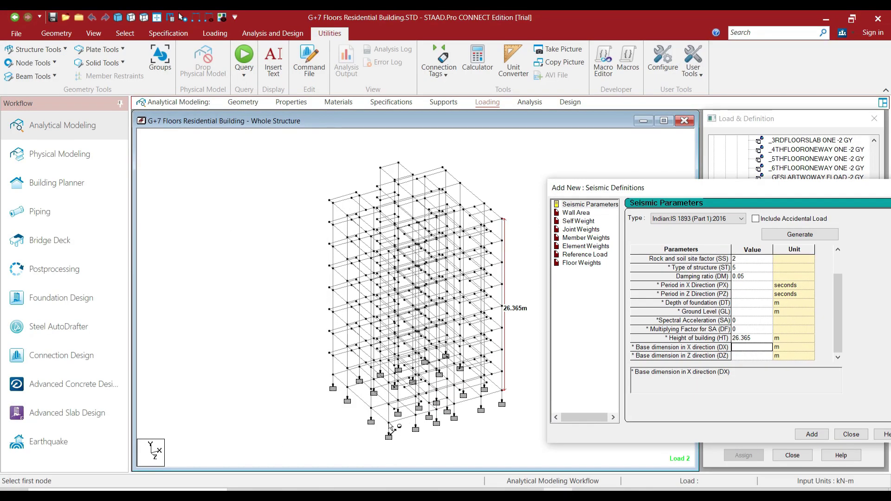
left_click(390, 424)
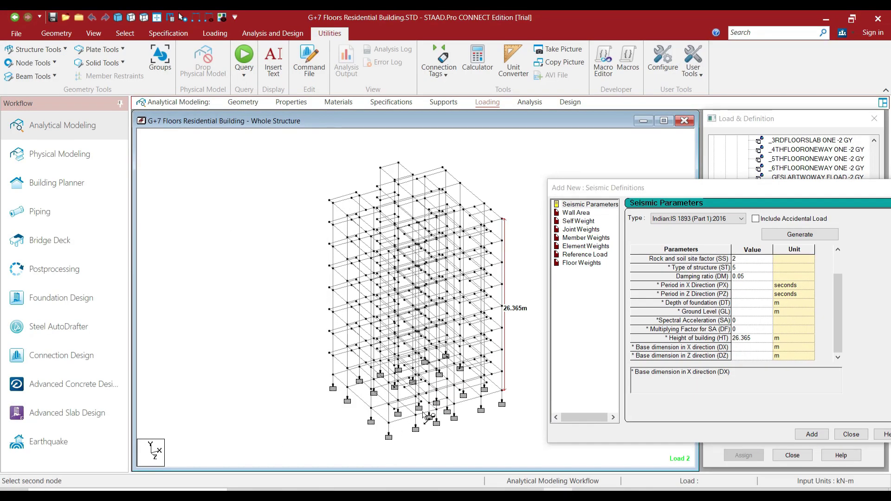
left_click(502, 391)
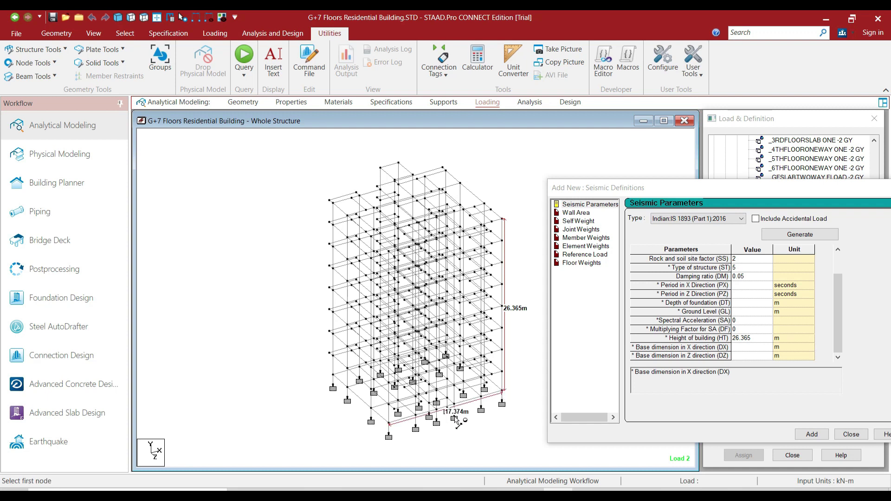
left_click(749, 348)
type("17.3")
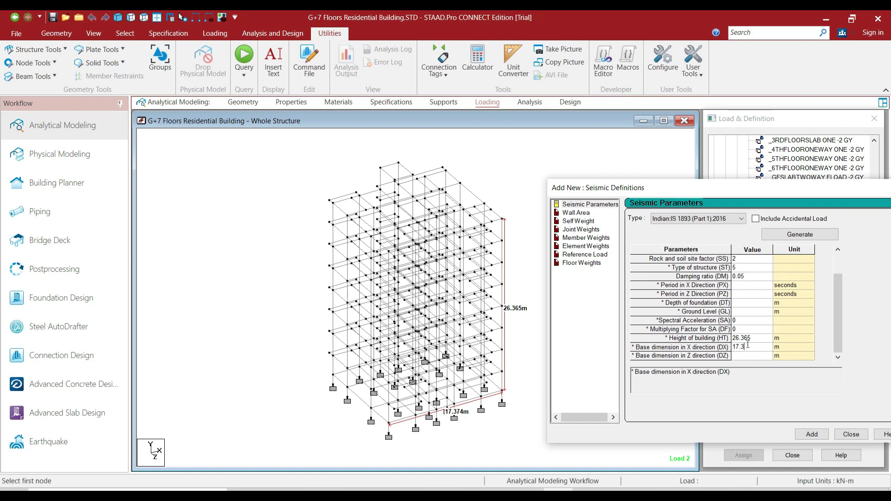
type("74")
Measure the base edge along Z, set the Z base dimension (DZ) to 14.859 m, and add the seismic parameters to the load definitions
left_click(389, 424)
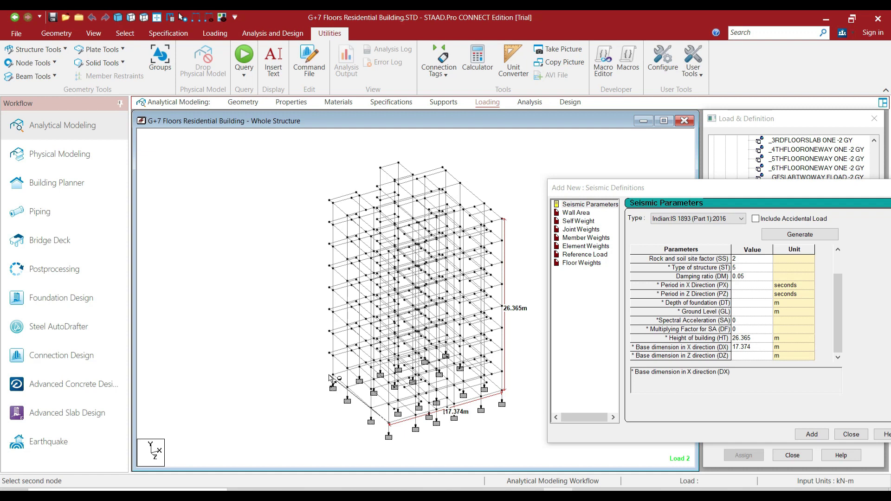
left_click(332, 377)
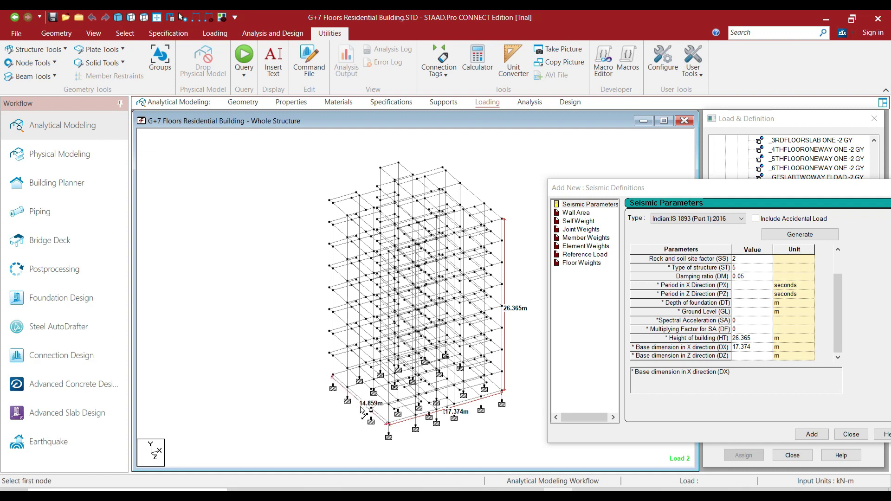
left_click(748, 356)
type("14.85")
type("9")
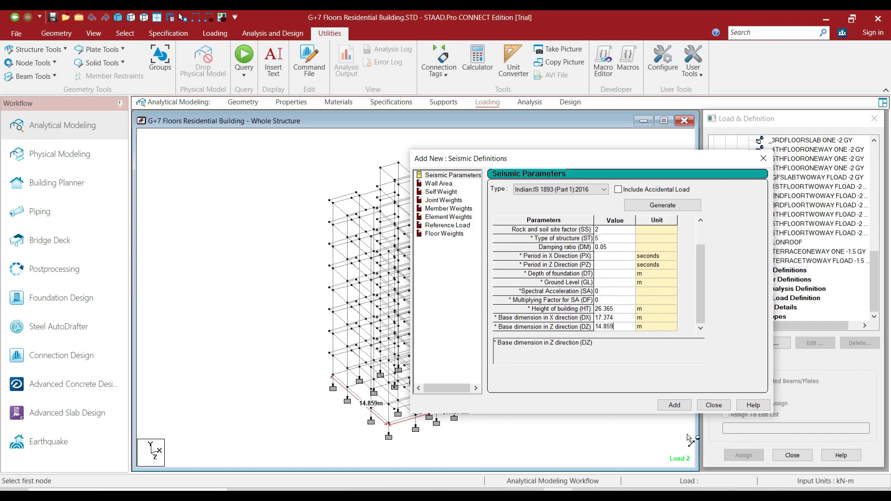
left_click(673, 405)
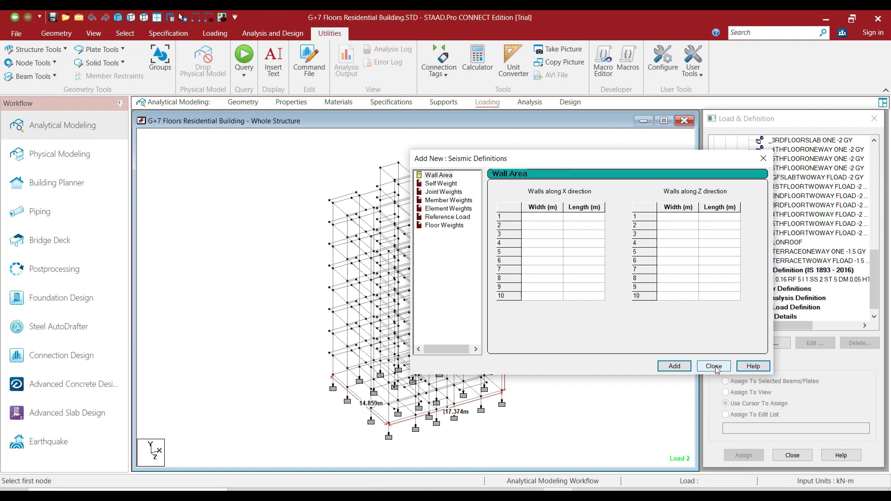
left_click(714, 367)
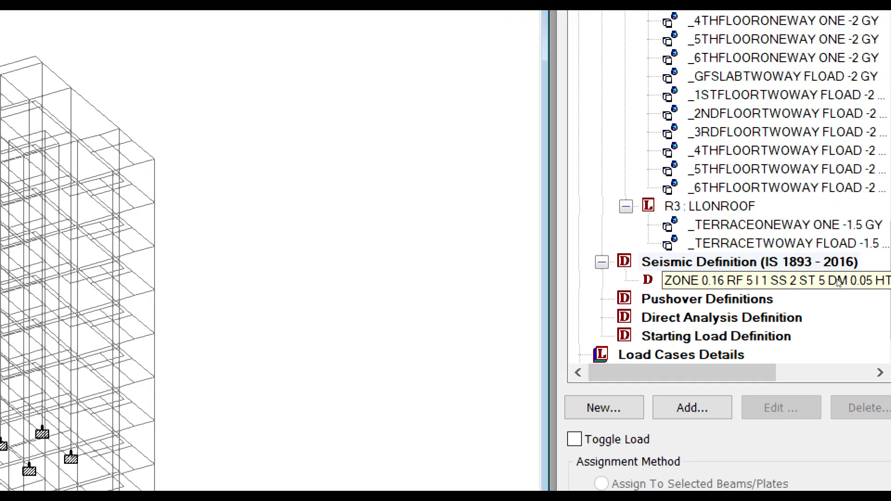
Start a Reference Load item under the IS 1893 seismic definition and include load cases R1: DL and R2: LL
left_click(833, 282)
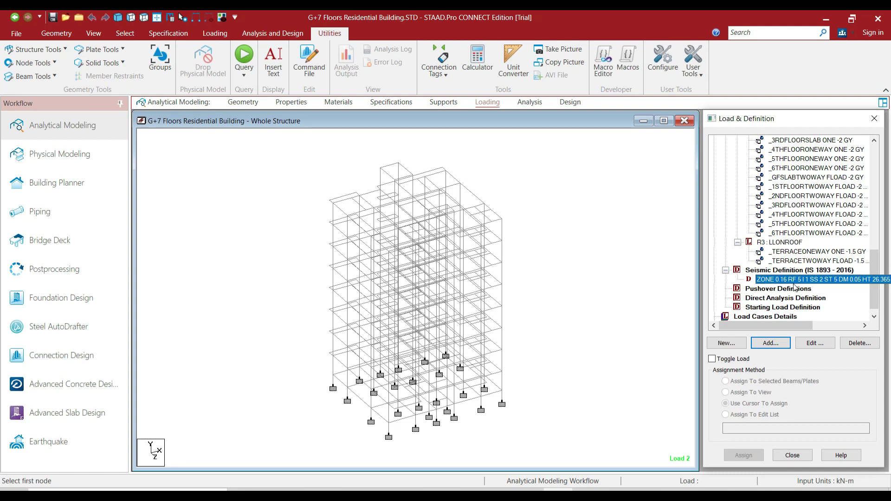
left_click(772, 346)
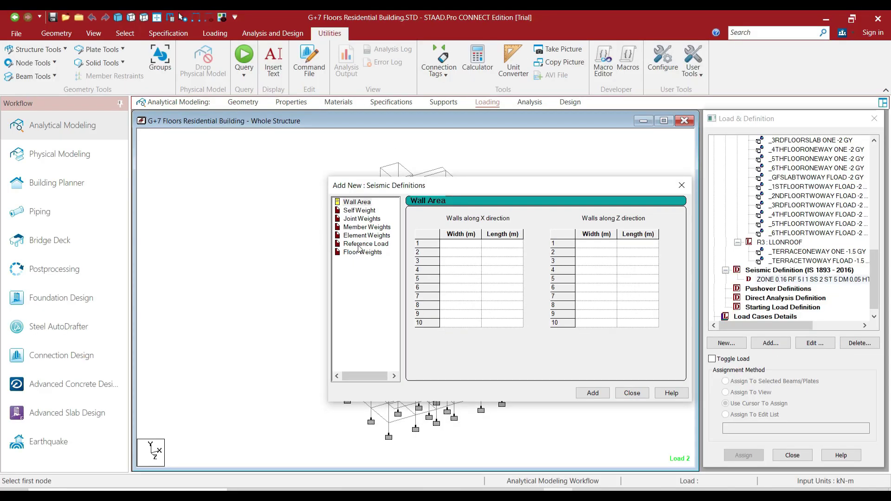
left_click(361, 230)
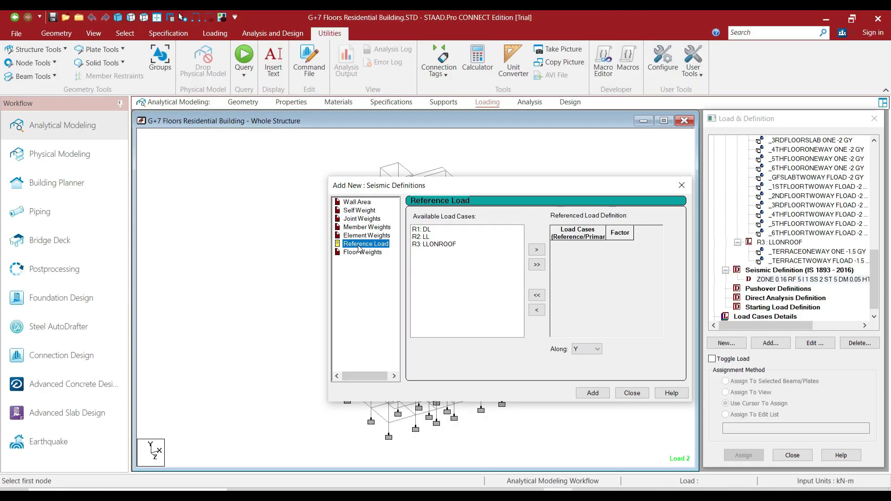
double_click(428, 229)
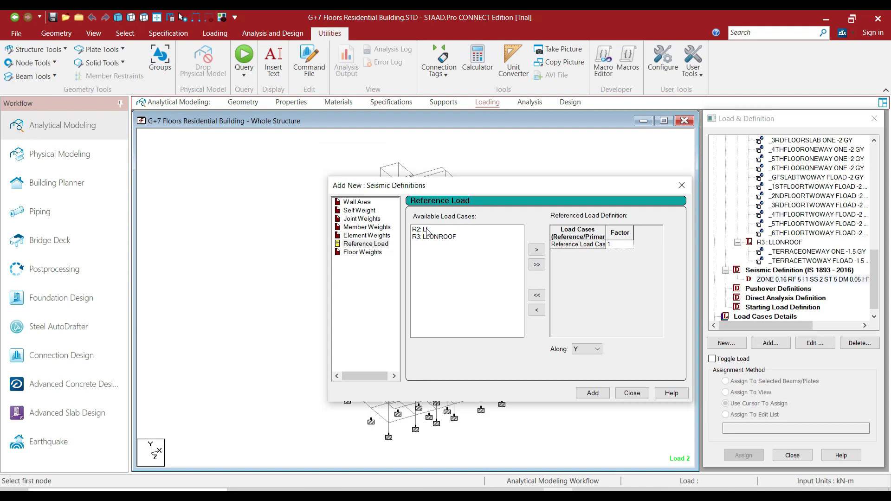
double_click(426, 229)
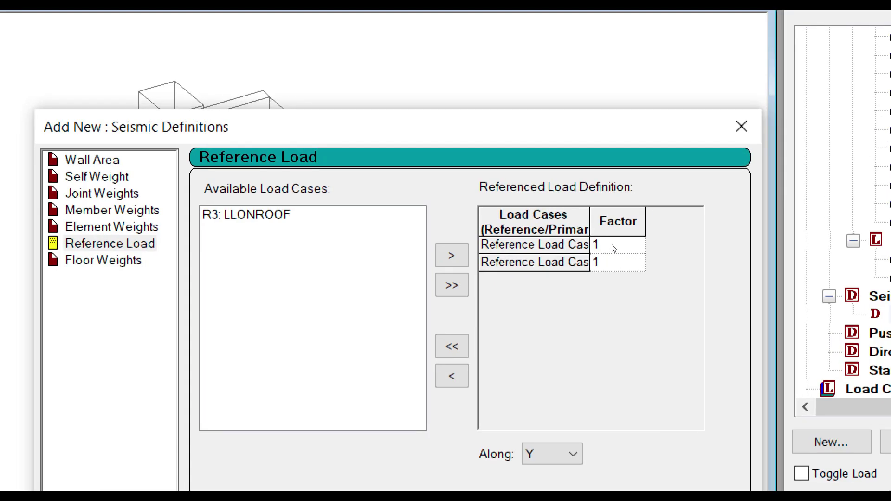
Keep the DL factor at 1, set the LL factor to 0.25, and add the reference load along Y to the seismic definition
left_click(612, 247)
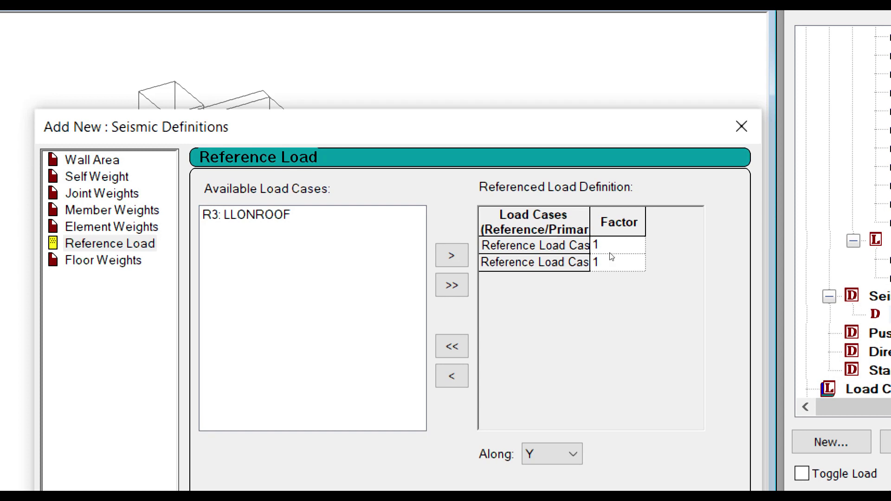
left_click(612, 261)
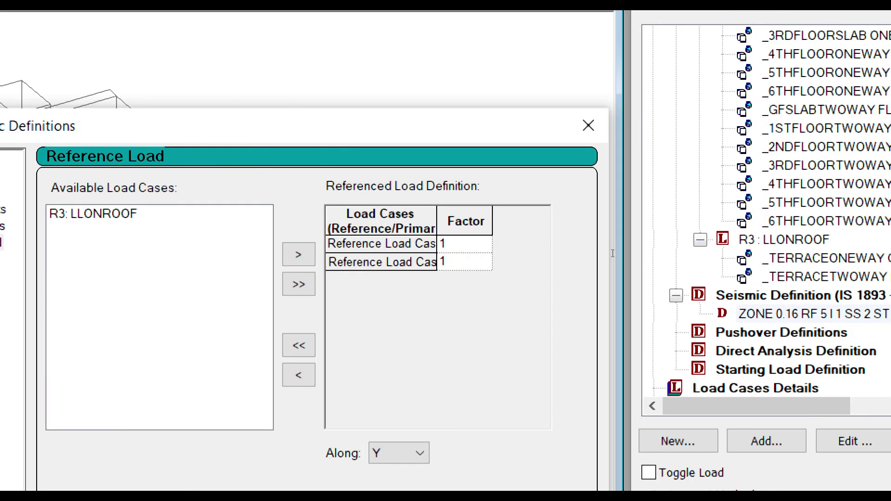
key("BackSpace")
type("0.25")
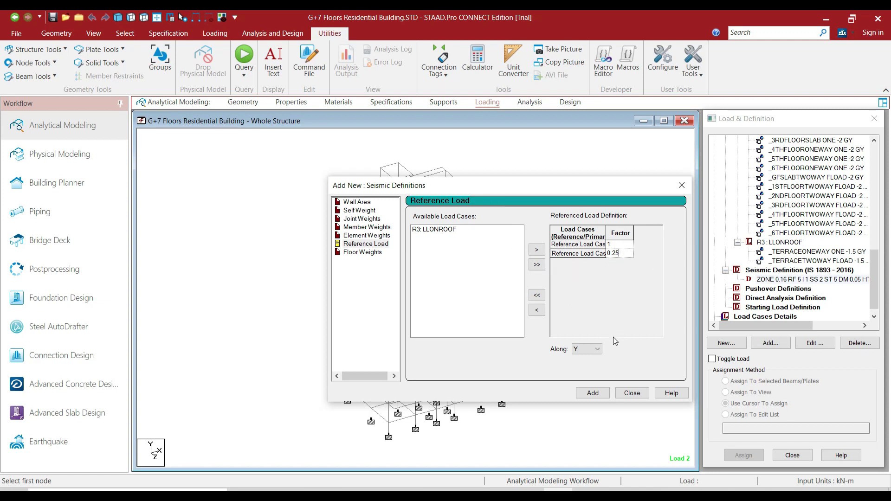
left_click(593, 393)
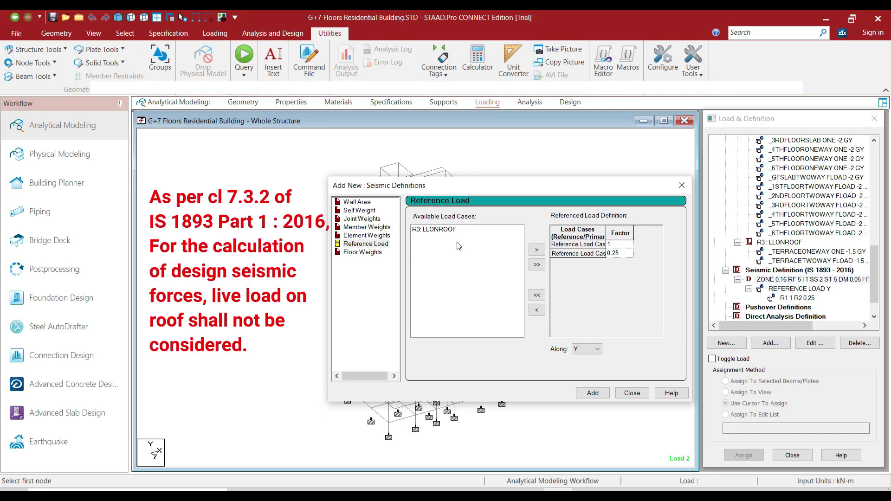
left_click(632, 392)
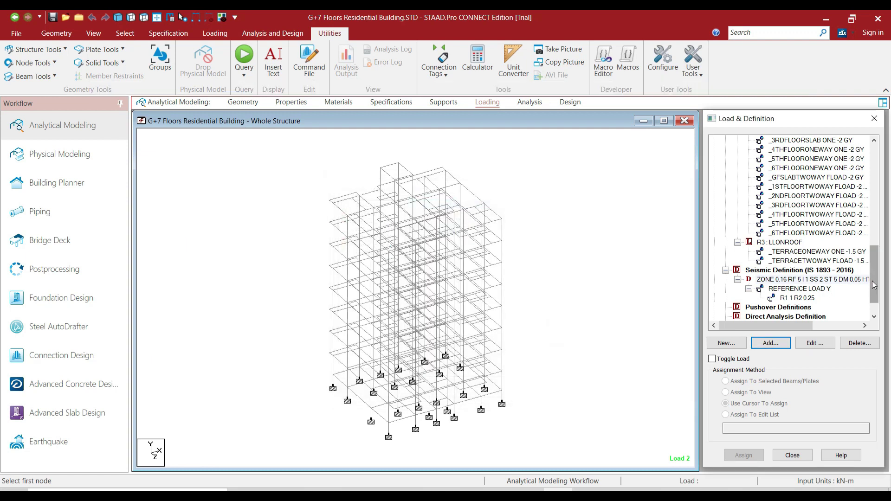
scroll(873, 292, "down", 1)
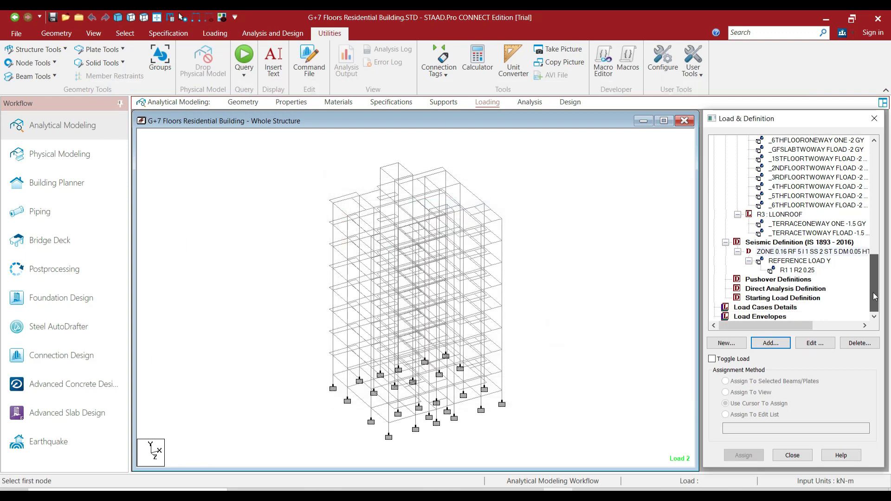
left_click(800, 253)
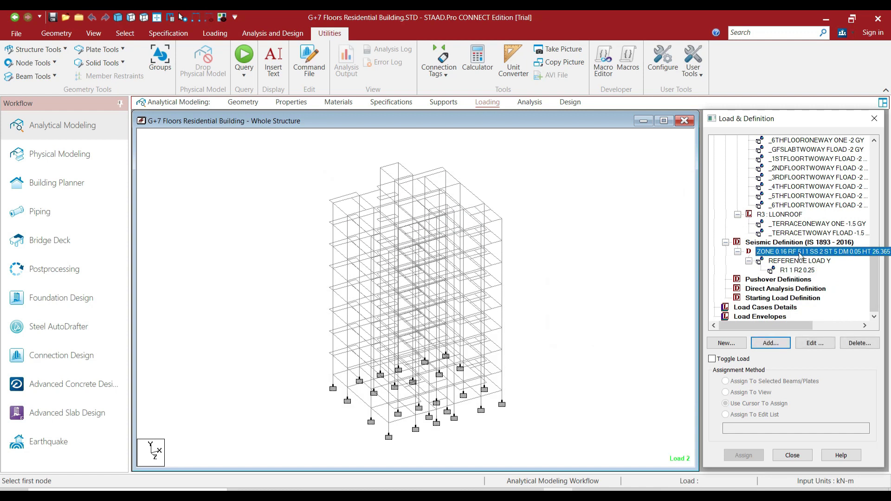
left_click(647, 254)
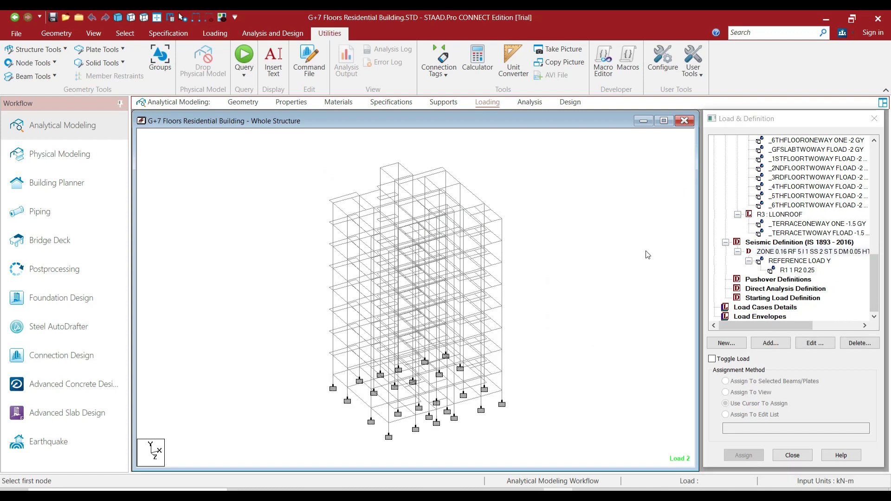